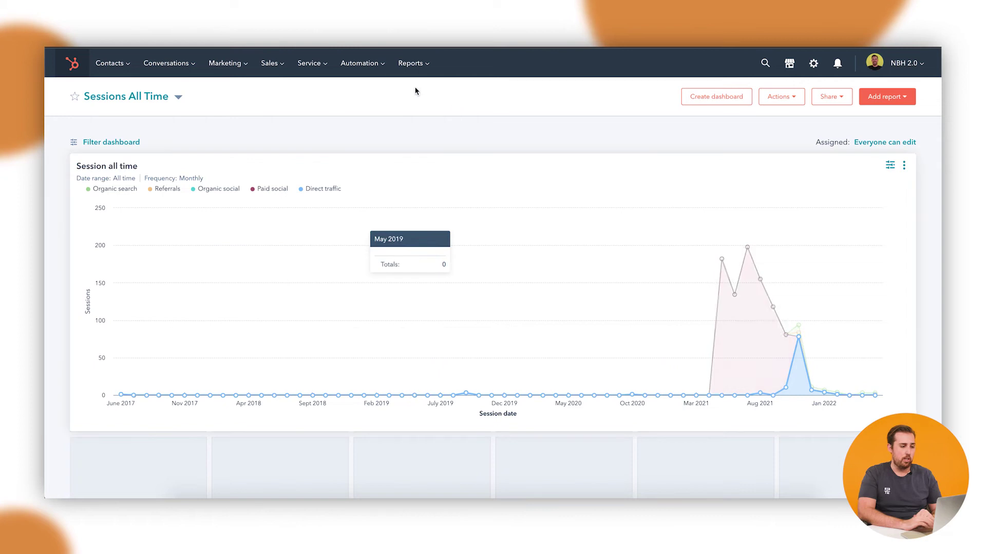
Step: Create a new contact-based workflow from scratch, starting as a blank workflow
mouse_move(373, 64)
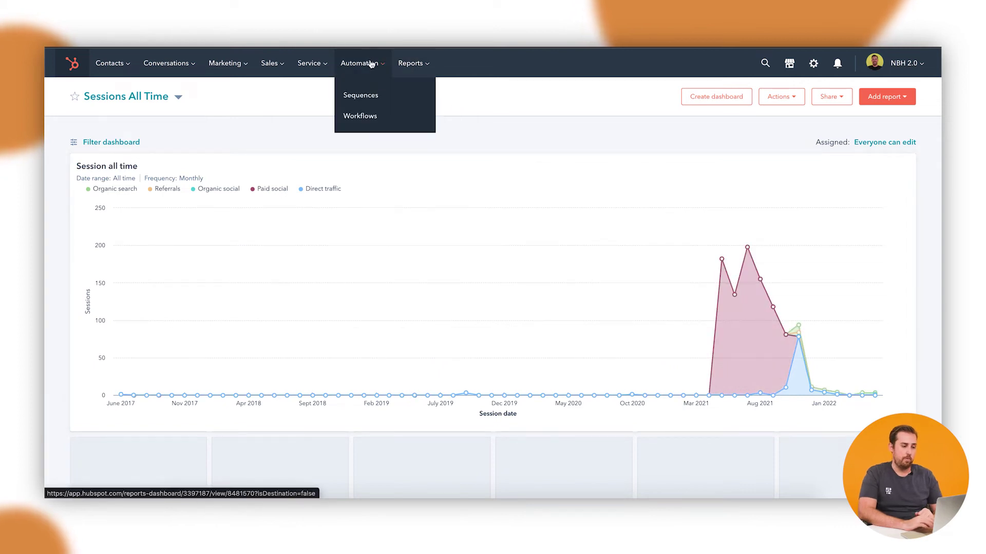
click(385, 123)
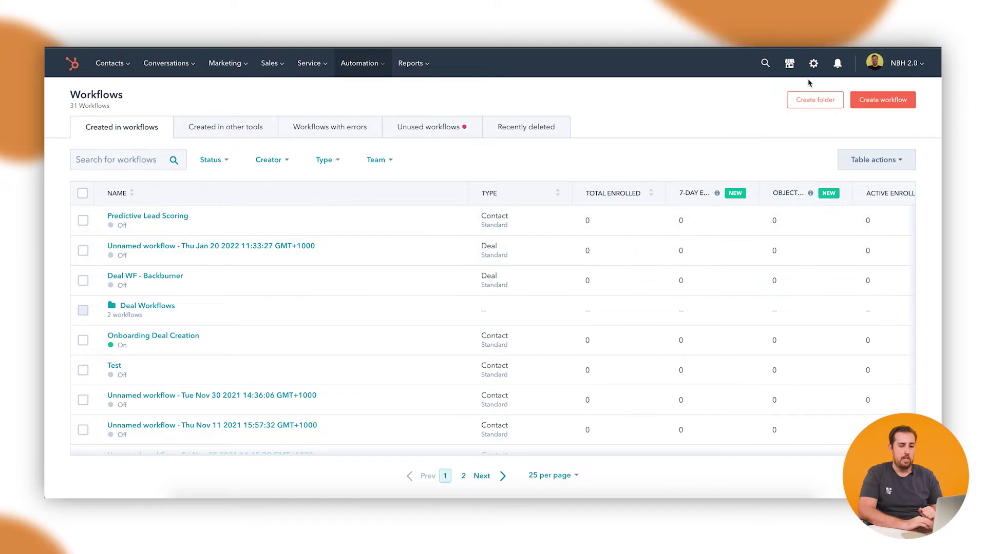
click(881, 101)
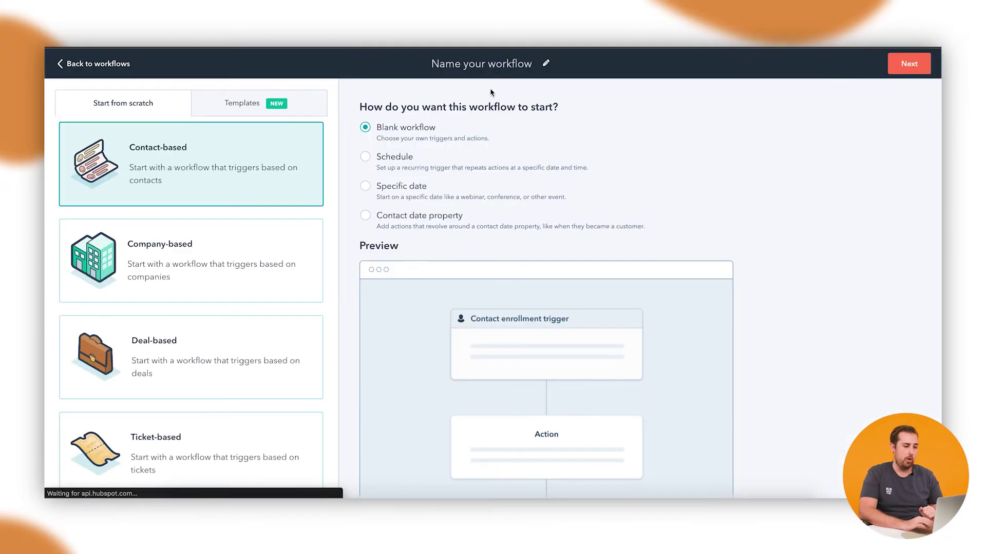
click(922, 69)
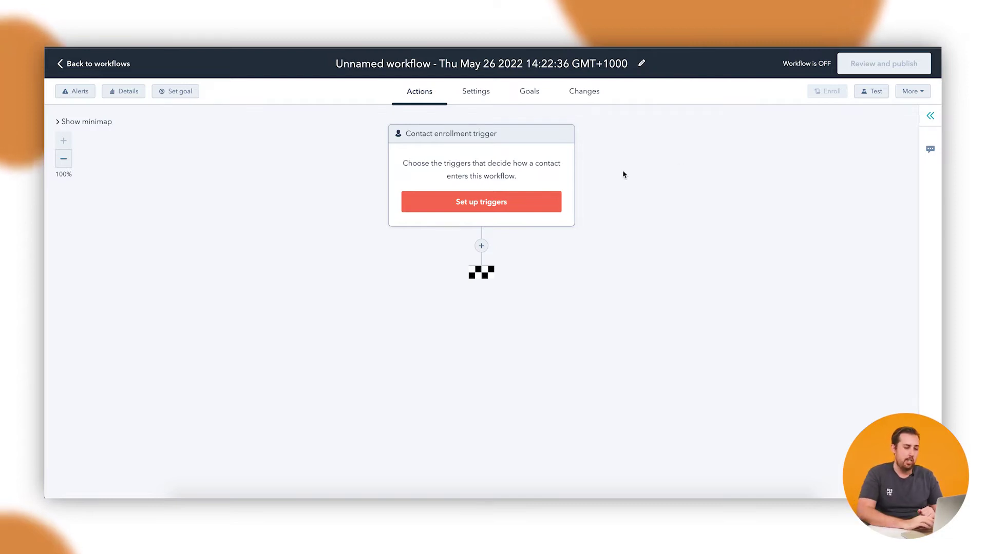
Step: Add a Send email action below the enrollment trigger using the email "Deal WF - Quote Nurture 1 - Birthday Cake"
click(481, 247)
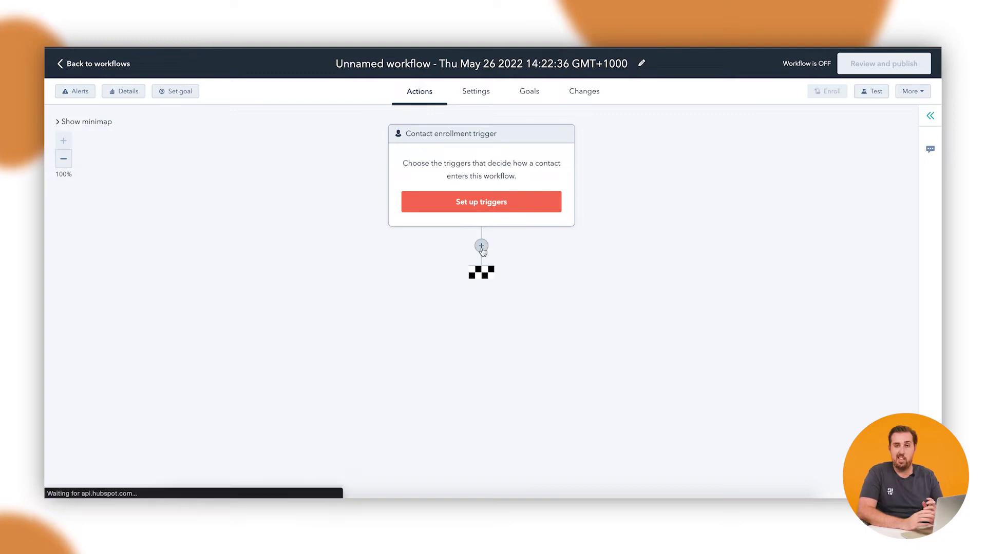
scroll(750, 270, down, 5)
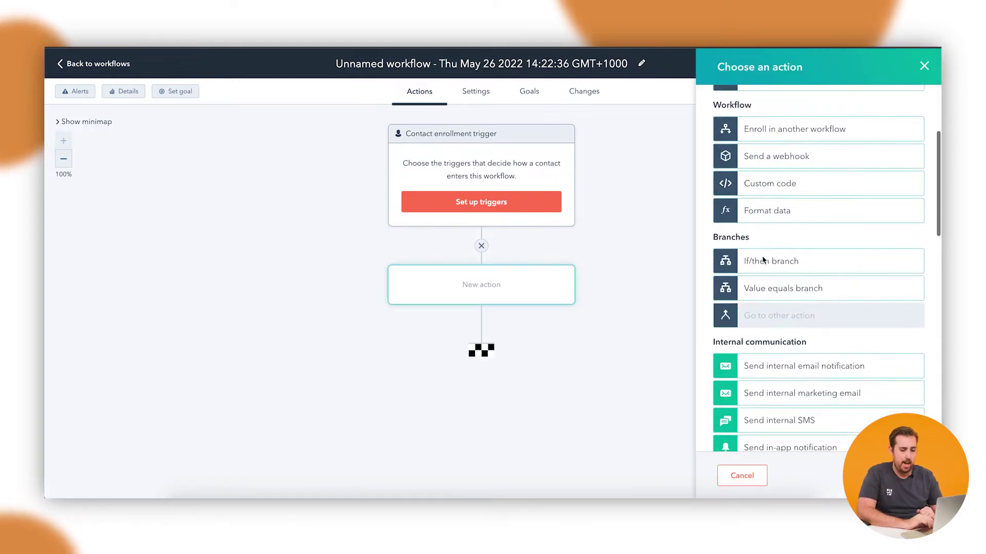
click(794, 368)
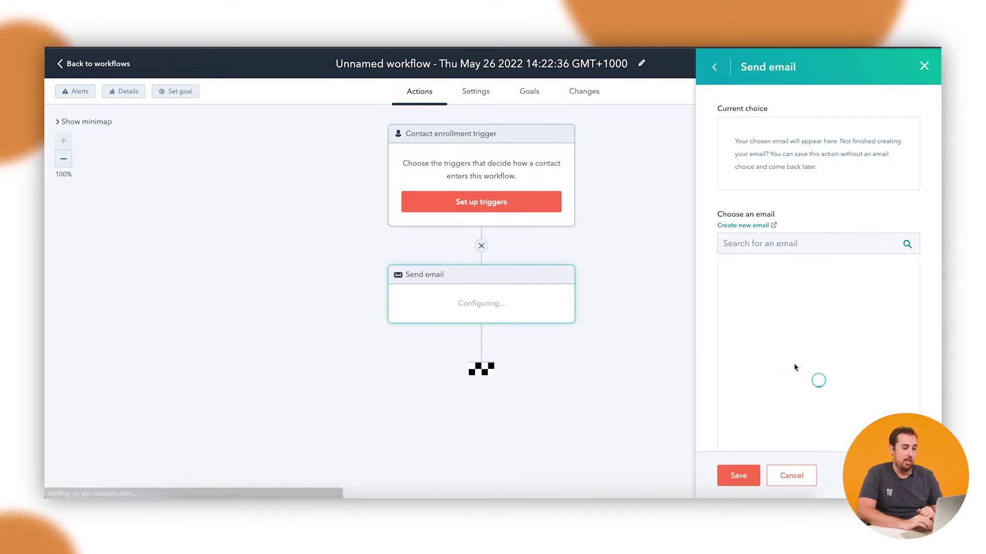
click(731, 318)
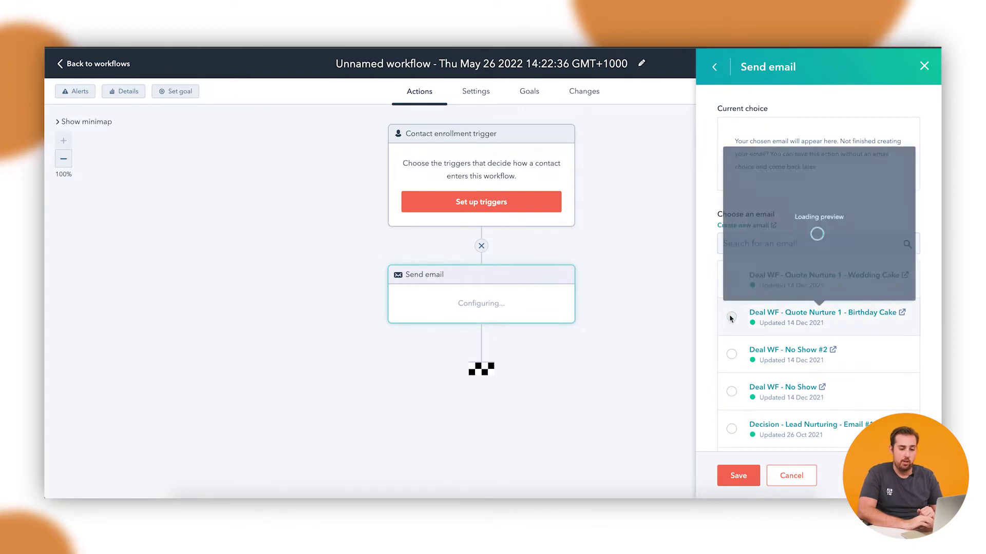
click(739, 477)
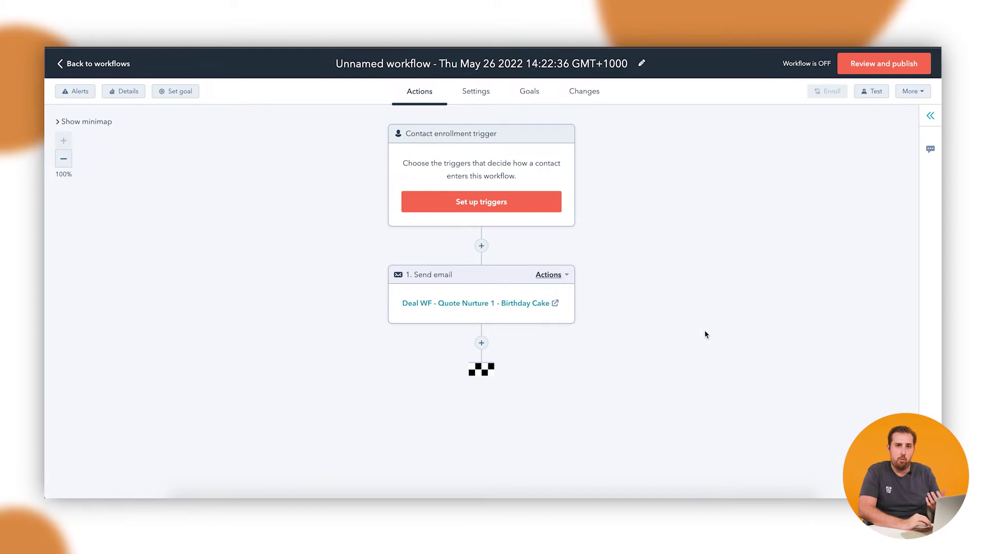
Step: Add a delay for a set amount of time of 1 day after the Birthday Cake email
click(481, 343)
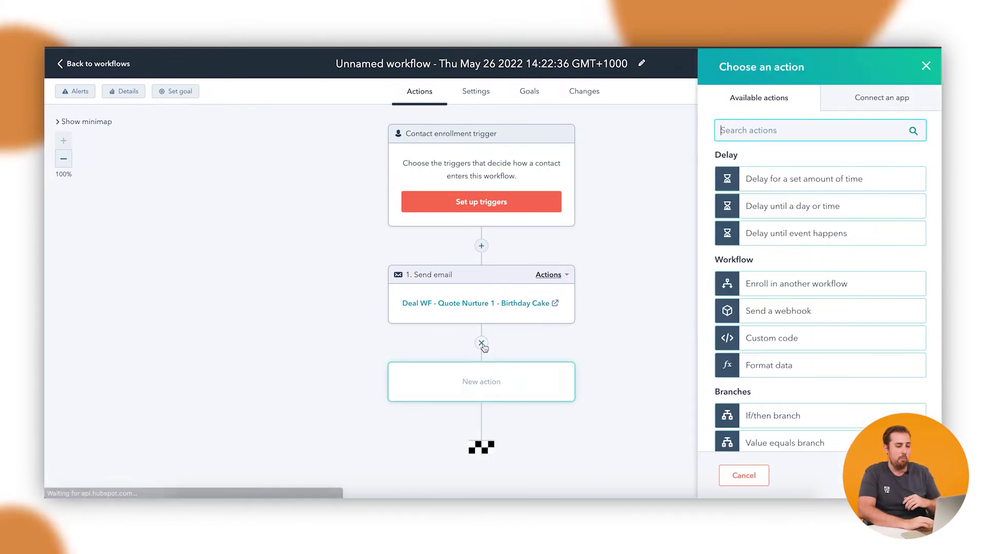
scroll(799, 334, down, 5)
scroll(799, 334, down, 2)
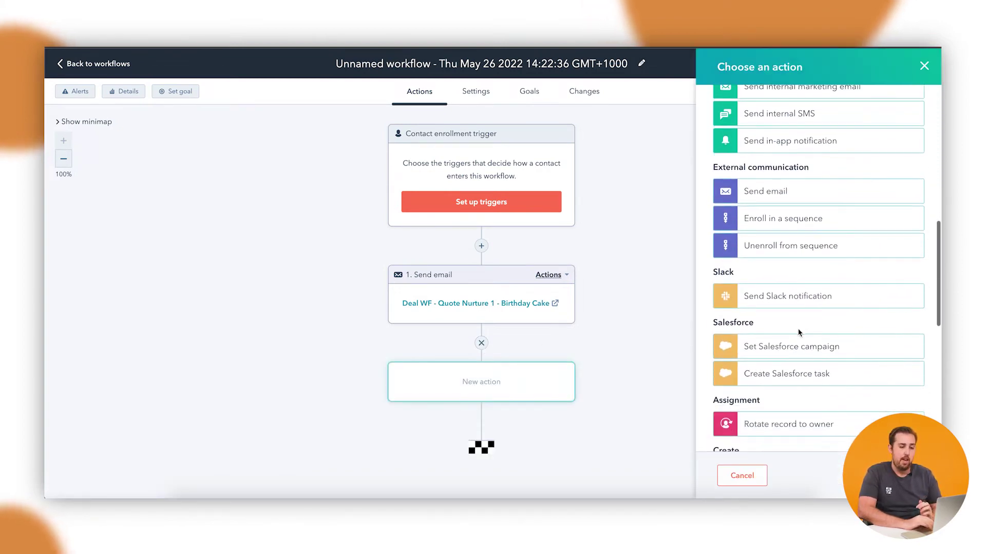
scroll(799, 334, up, 3)
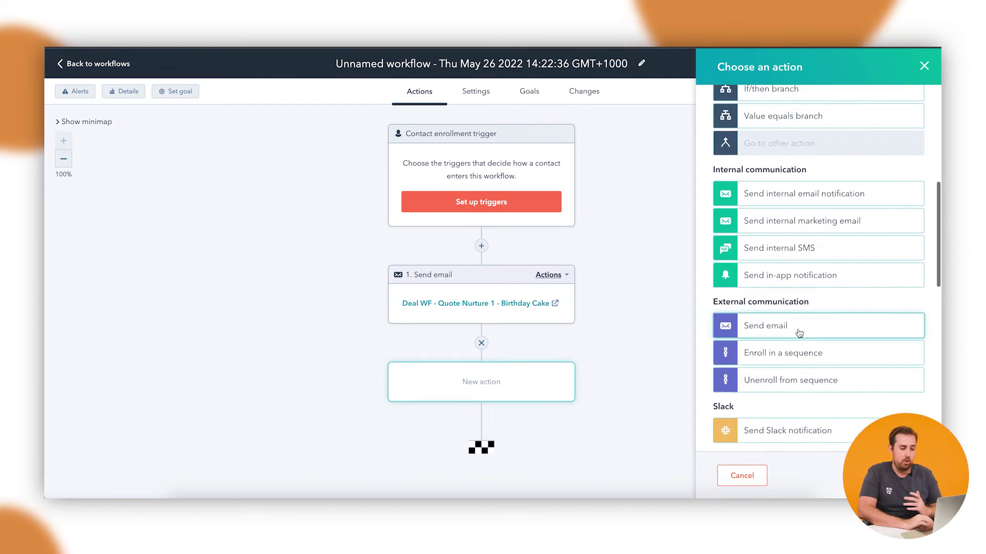
scroll(800, 221, up, 4)
scroll(800, 222, up, 3)
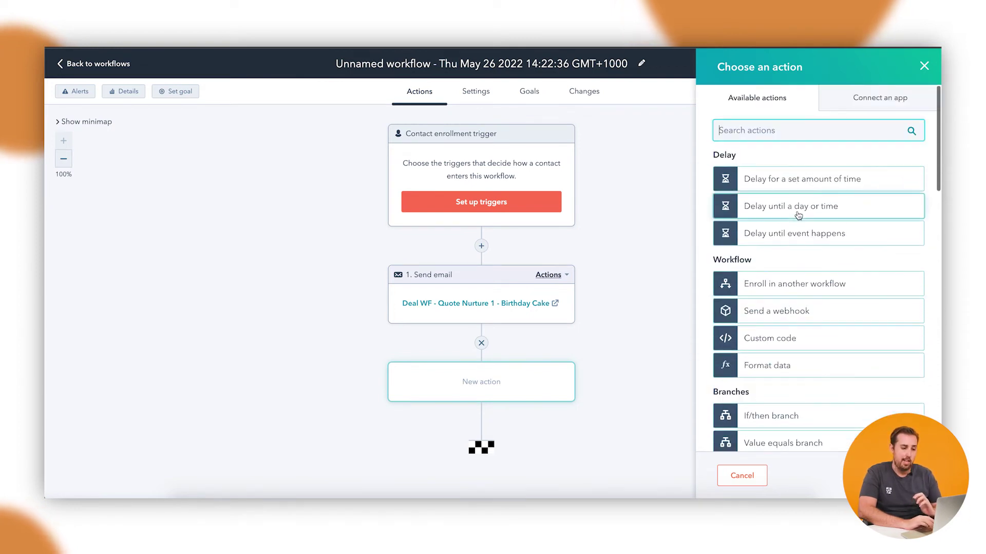
click(801, 180)
click(762, 175)
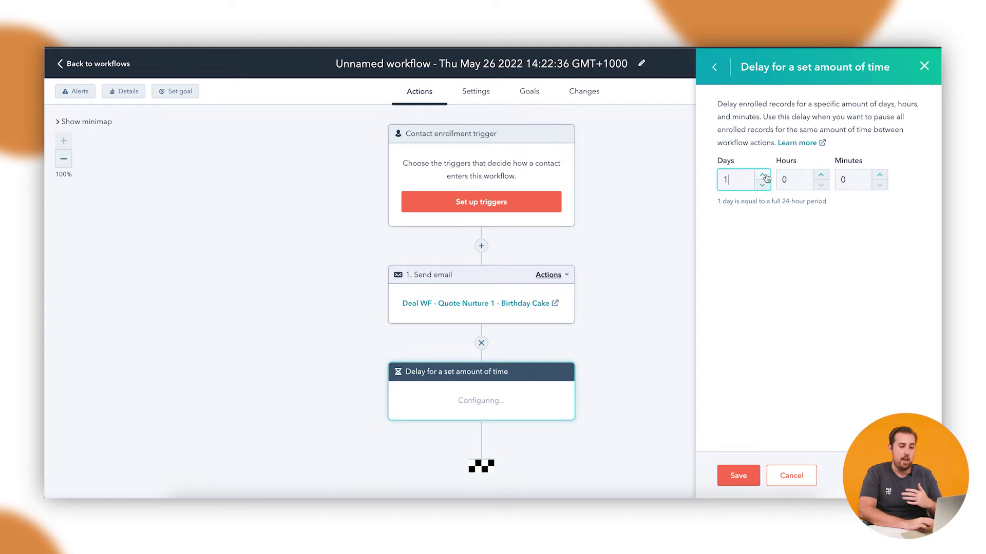
click(736, 477)
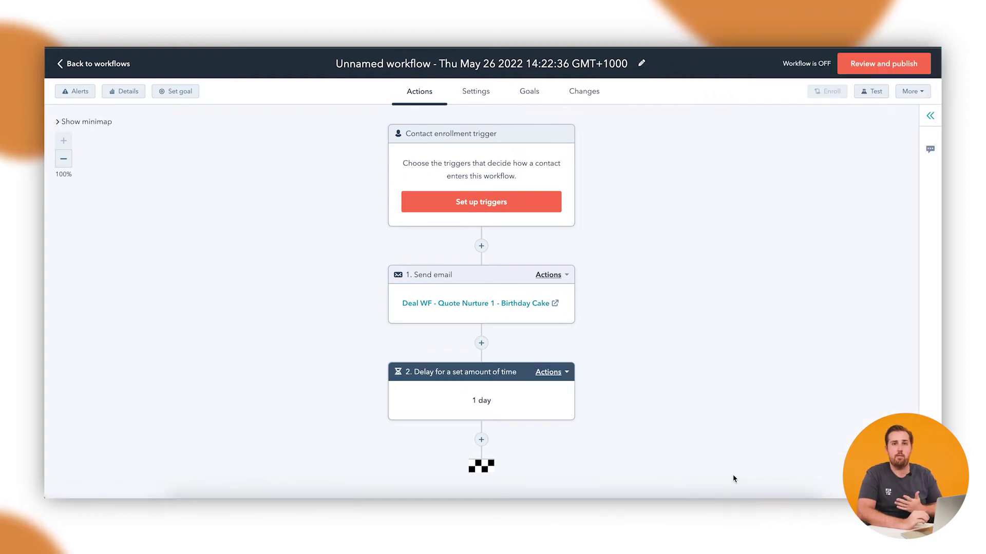
Step: Add a Send email action after the delay using the email "Deal WF - Quote Nurture 1 - Wedding Cake"
click(481, 440)
scroll(721, 283, down, 8)
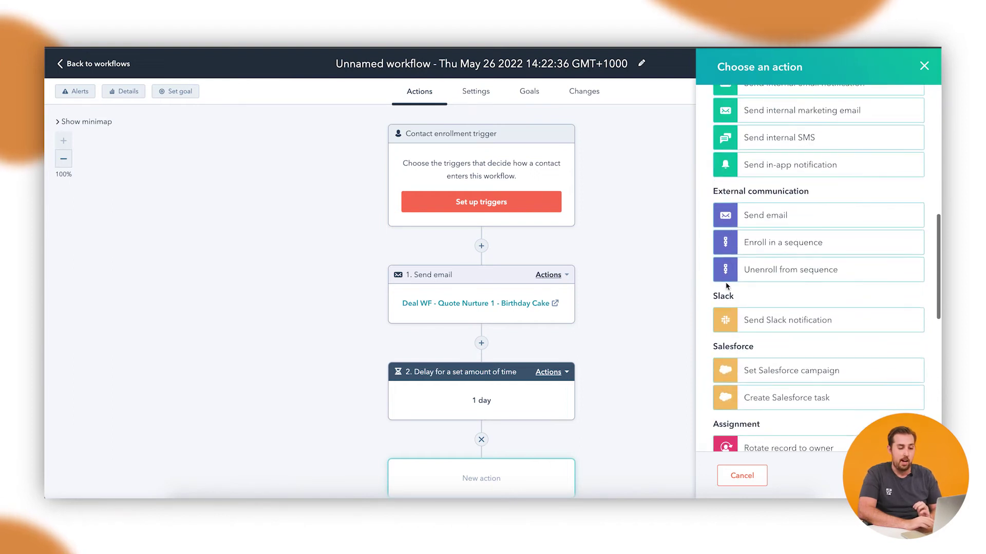
click(817, 218)
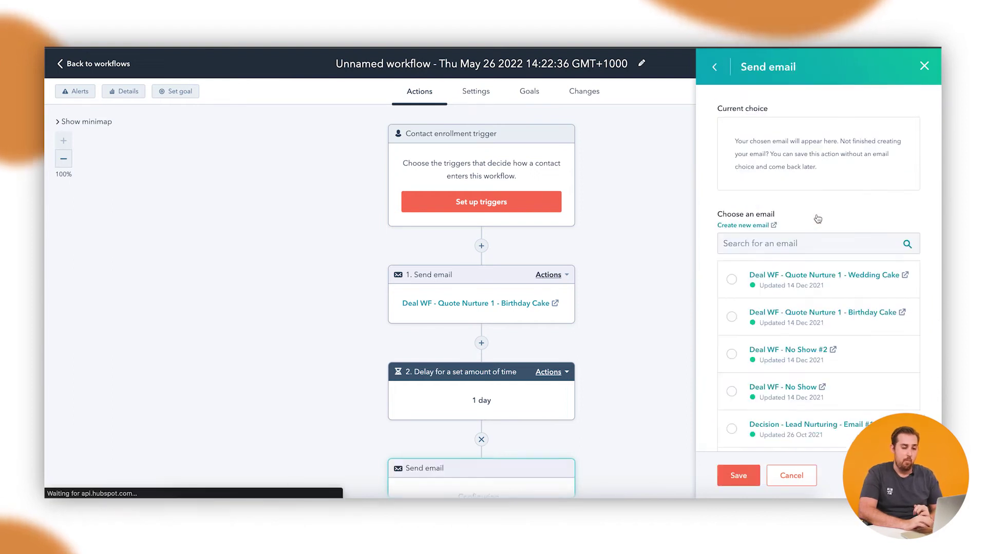
click(731, 278)
click(735, 476)
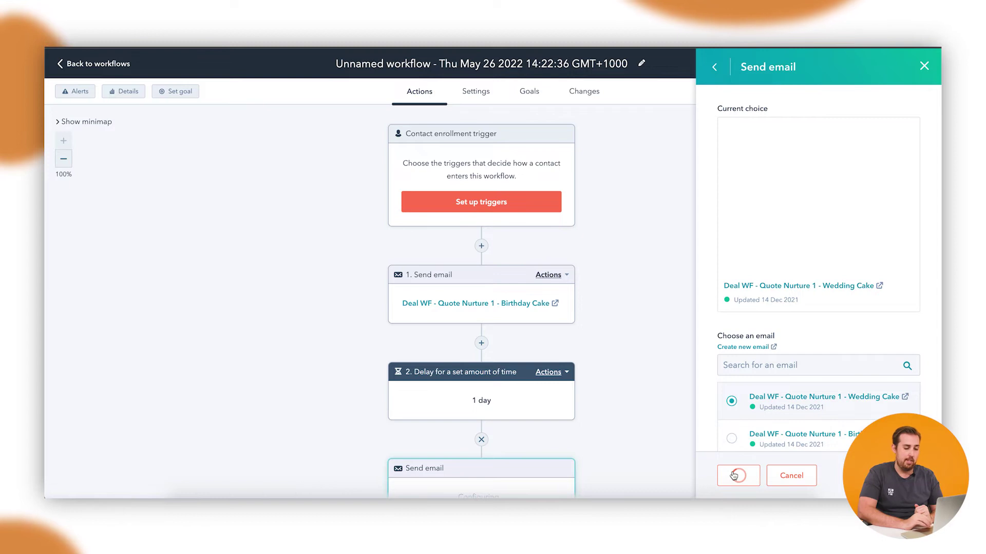
Step: Set the workflow goal to the form submission condition that the contact has filled out Test Form on any page
click(180, 94)
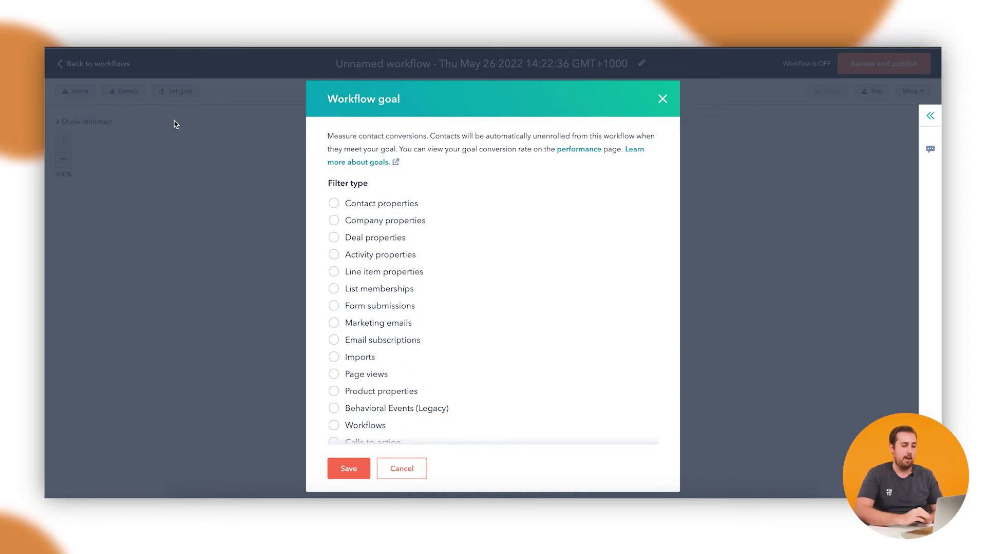
click(334, 306)
text(te)
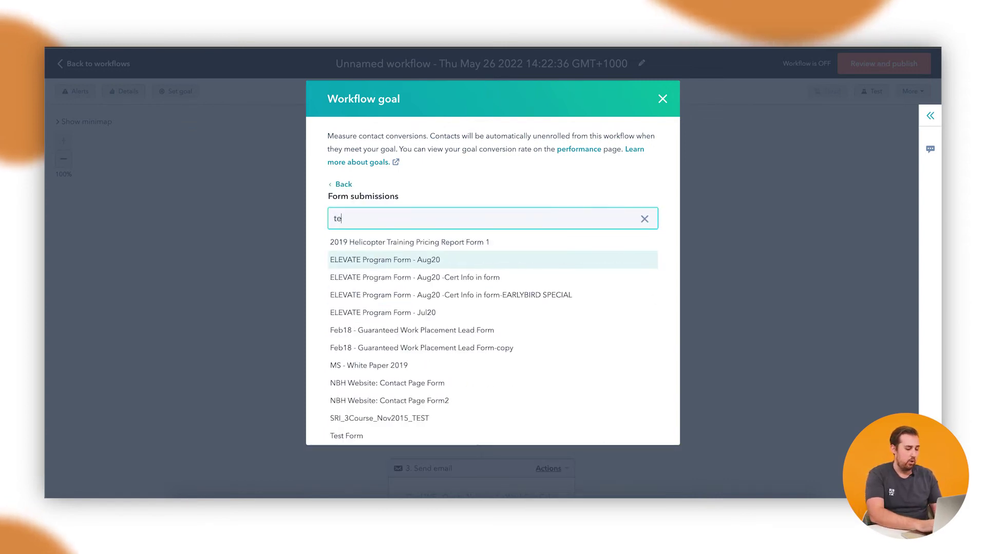
text(st)
click(358, 281)
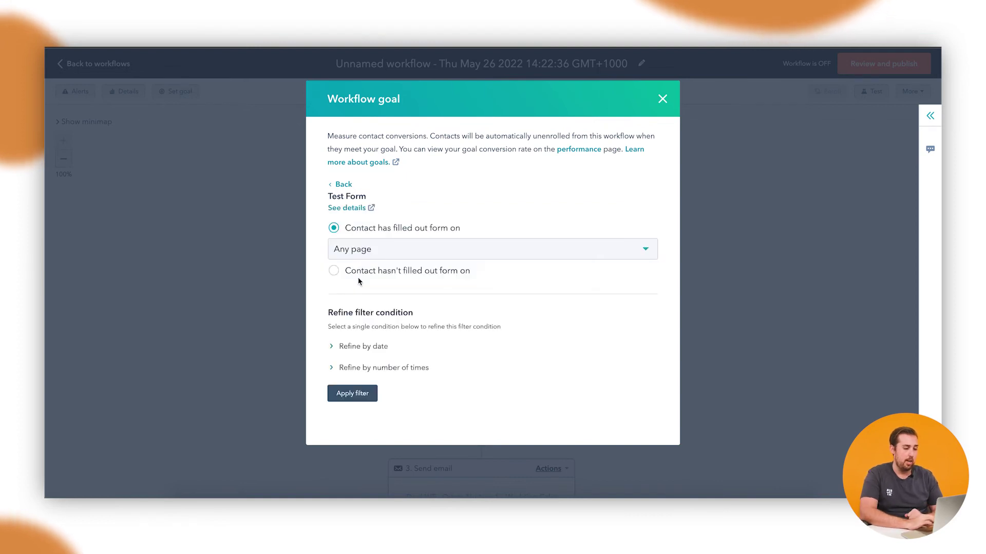
click(353, 394)
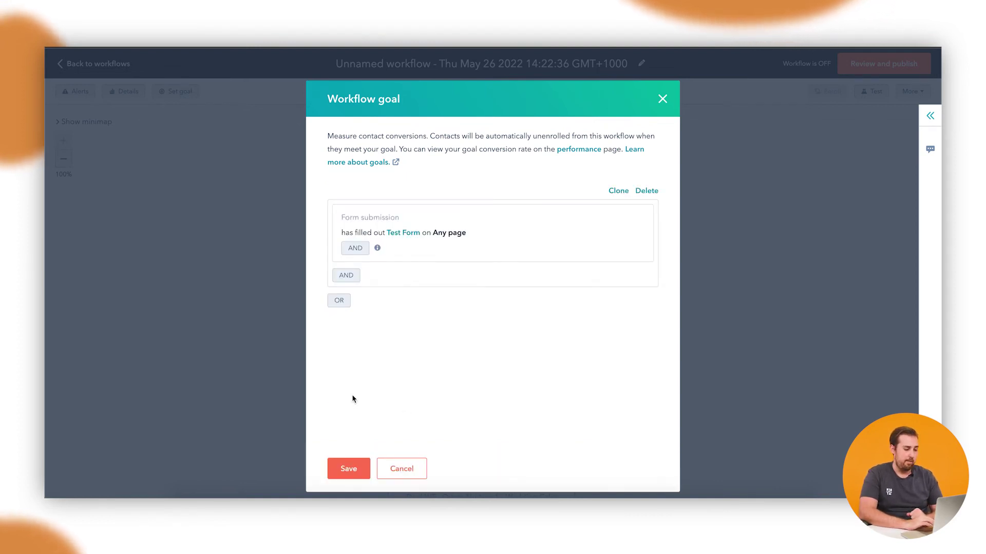
click(351, 470)
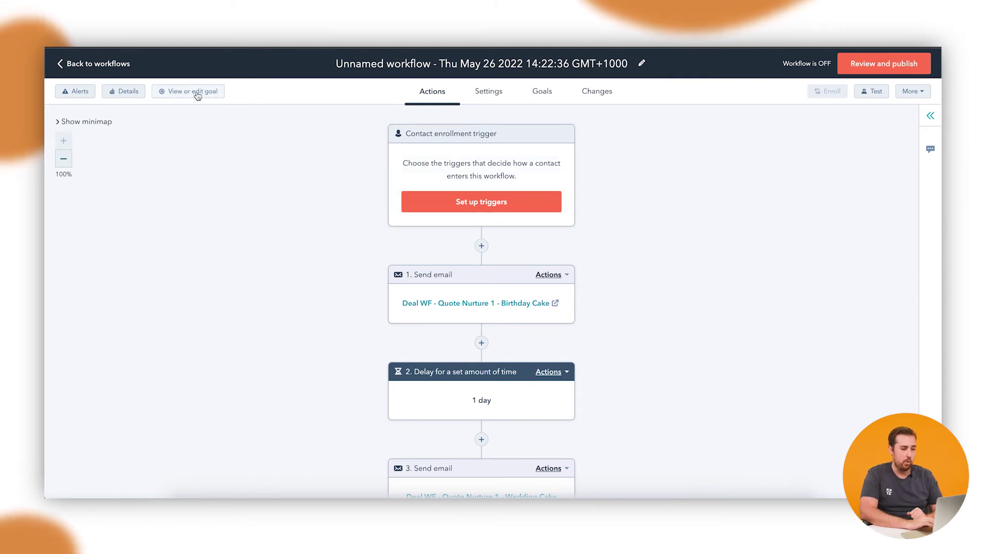
Step: Rename the workflow as "Example WF", then publish it by turning it on without enrollment triggers
click(481, 64)
triple_click(480, 64)
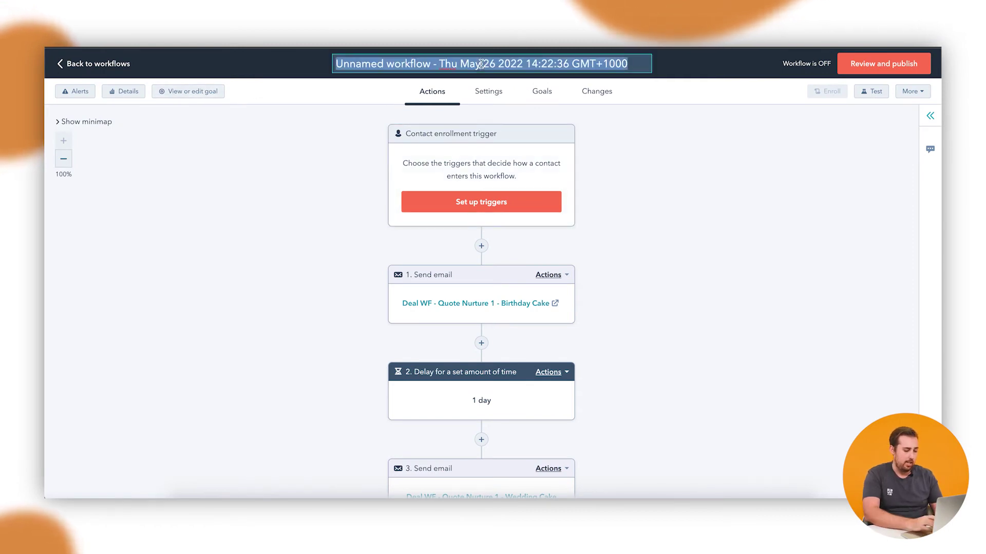
text(Example W)
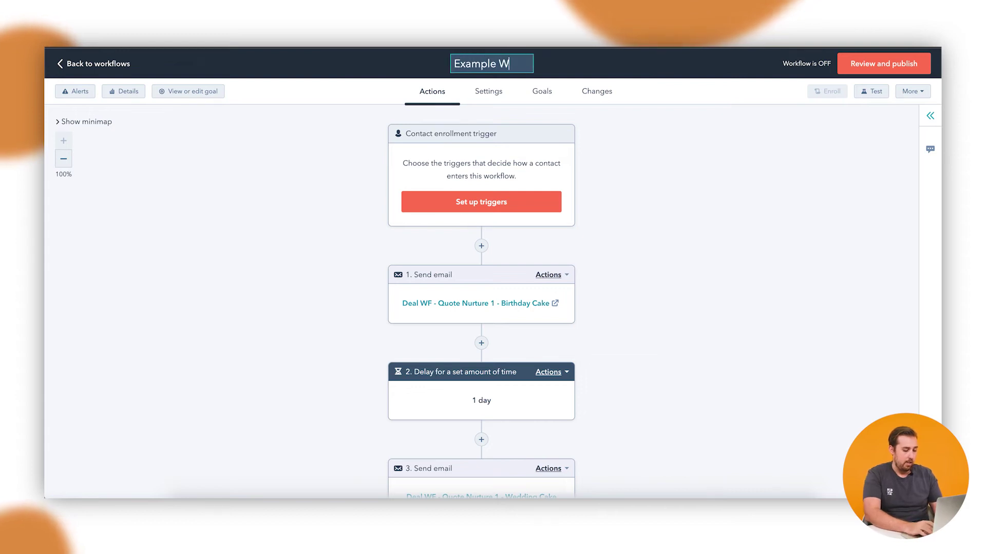
text(F)
click(674, 205)
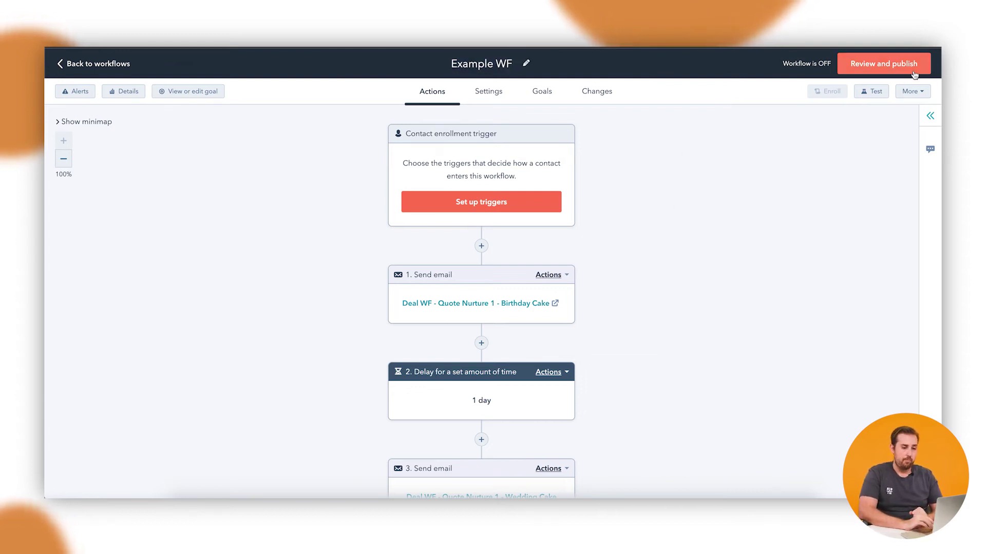
click(883, 63)
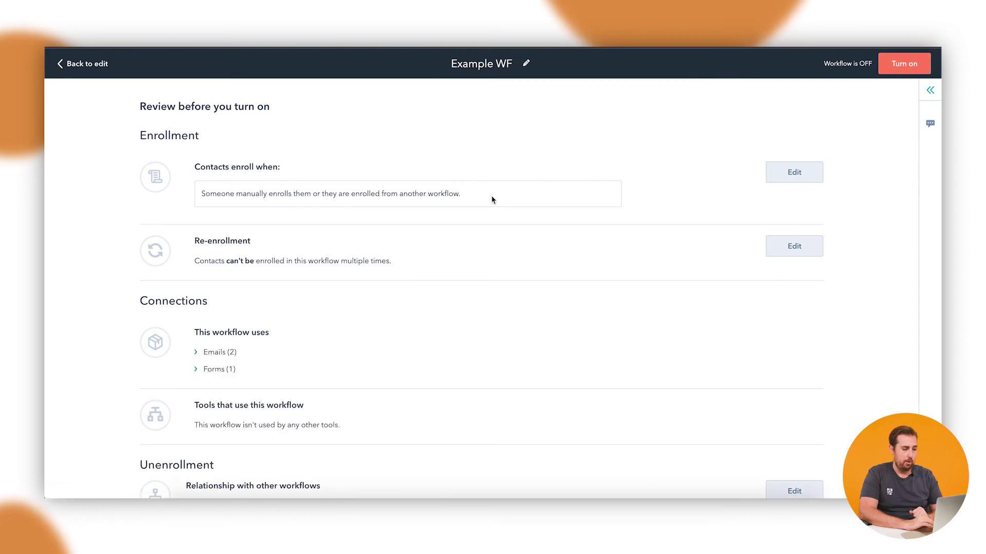
click(903, 64)
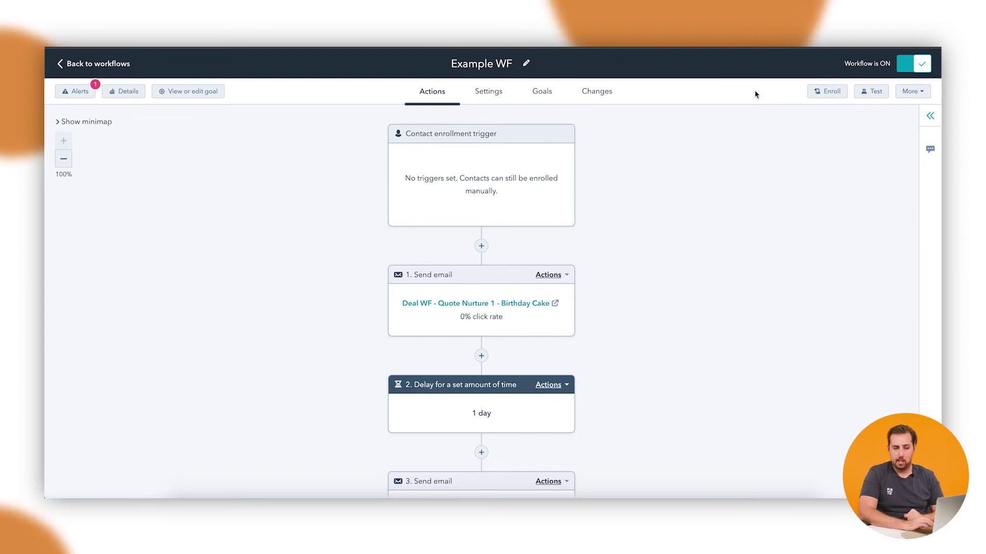
Step: Manually enroll an individual contact in Example WF, finding them by their .com email address, and close the enrollment history
click(831, 93)
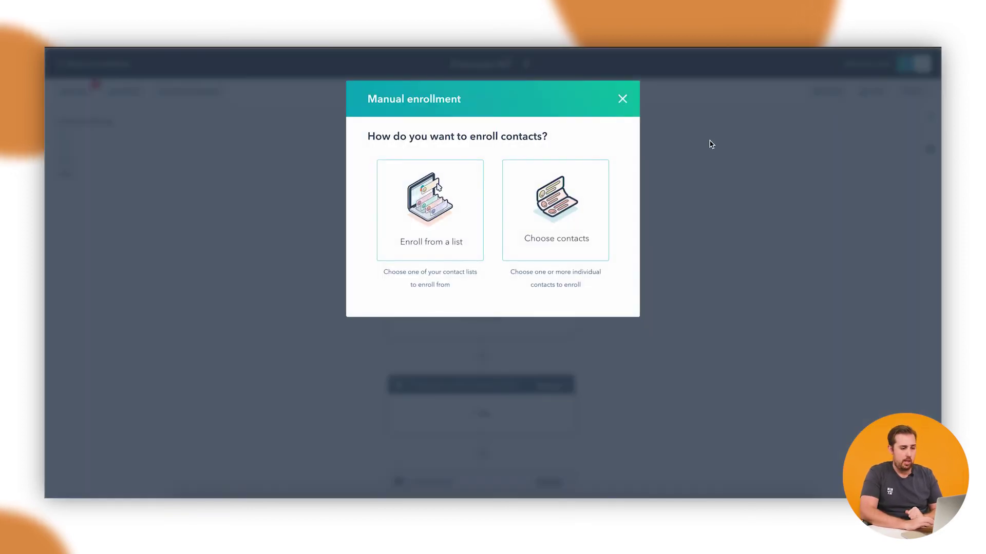
click(535, 223)
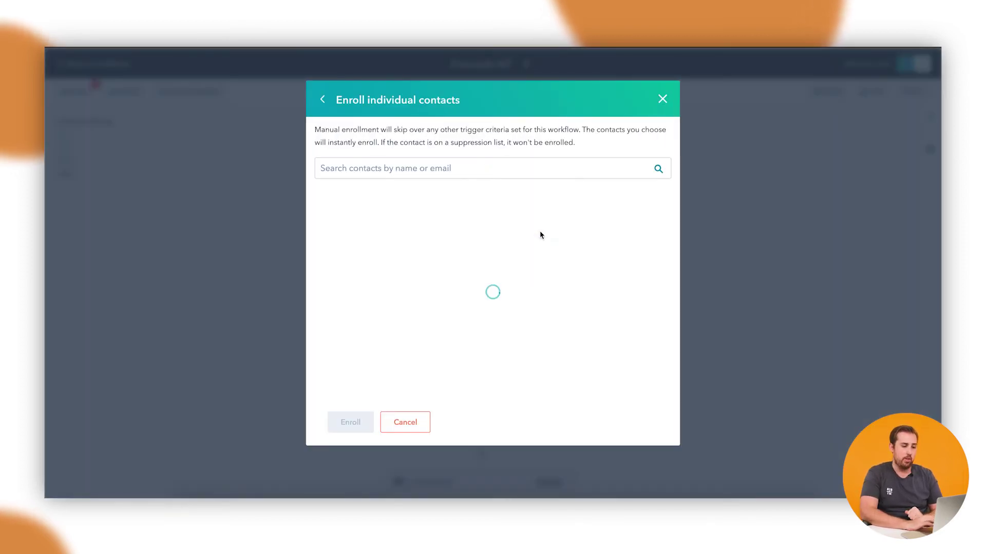
click(386, 166)
key(ctrl+v)
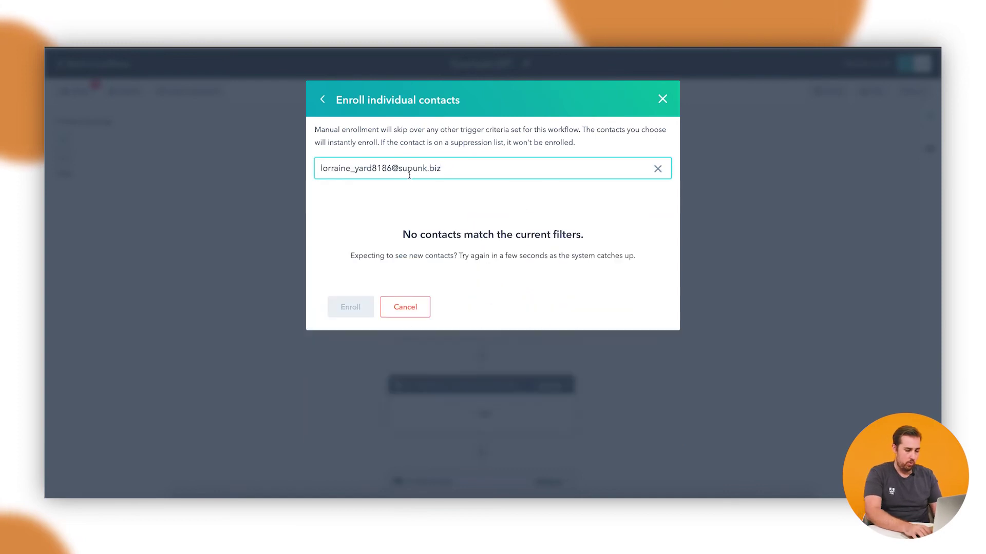
key(BackSpace)
key(BackSpace)
key(BackSpace)
text(com)
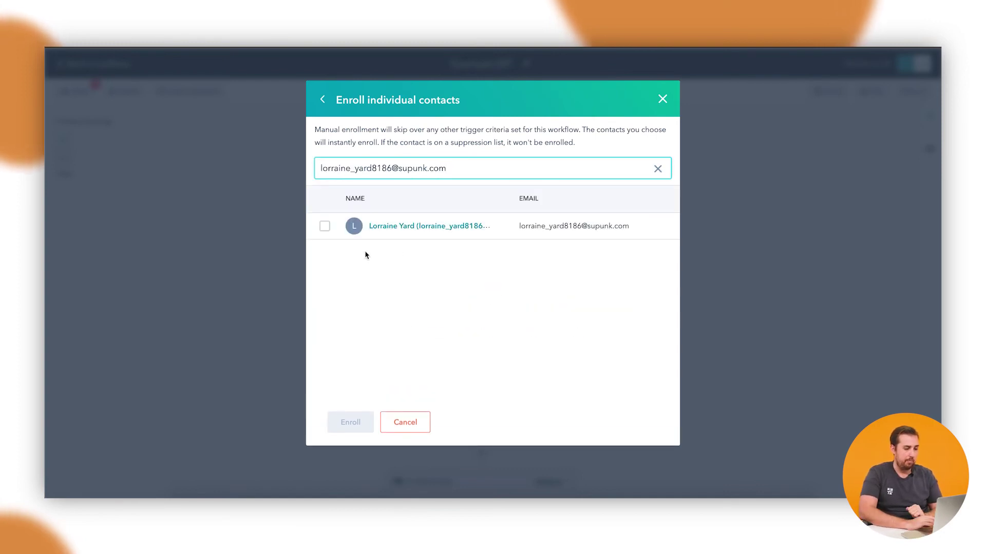
click(325, 227)
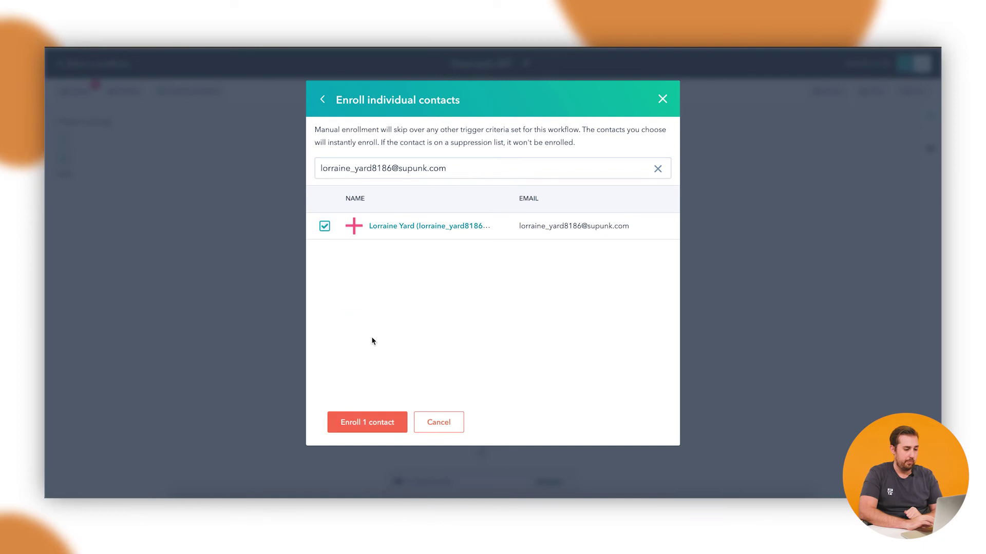
click(380, 427)
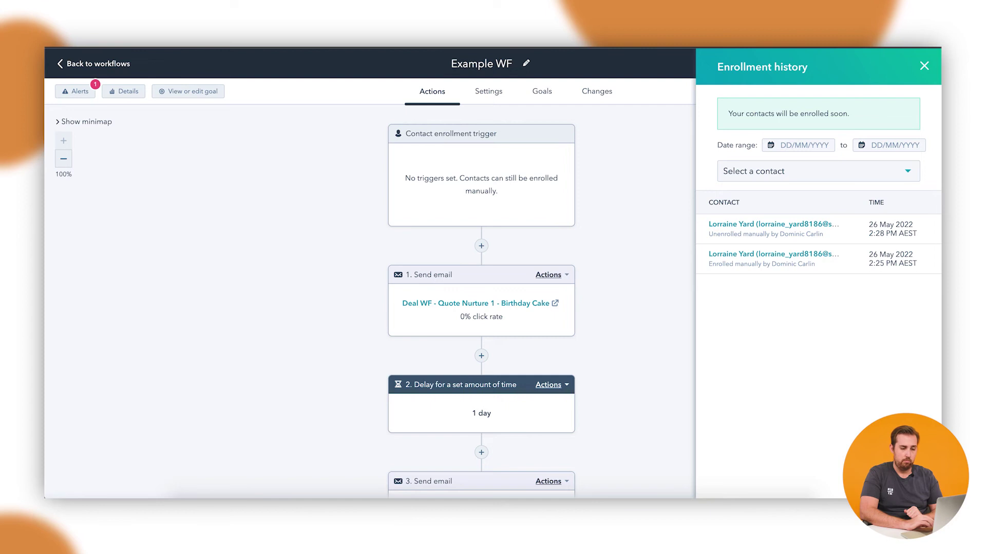
click(923, 66)
Step: Submit the test form filled in with the enrolled contact's details and view the goal conversion metrics of Example WF
click(103, 64)
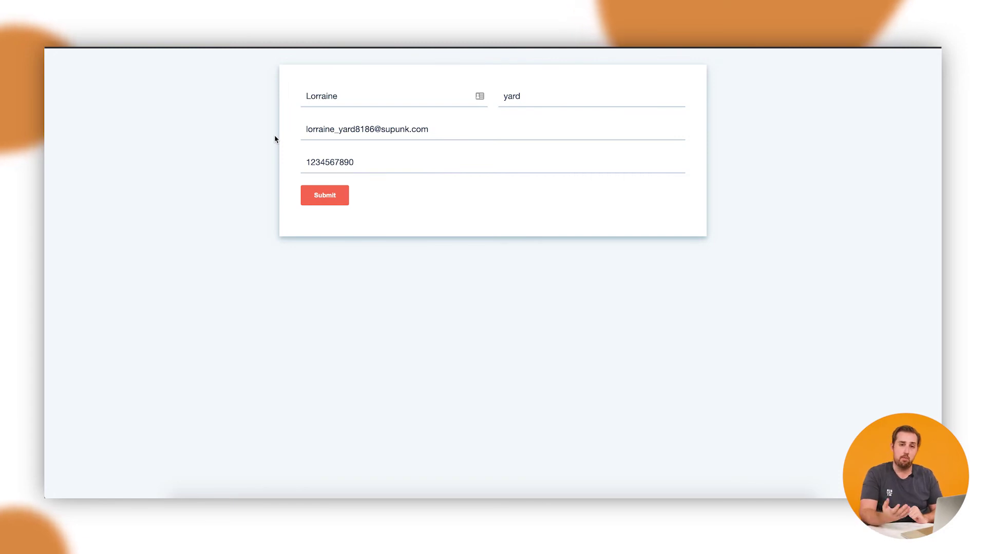
click(329, 199)
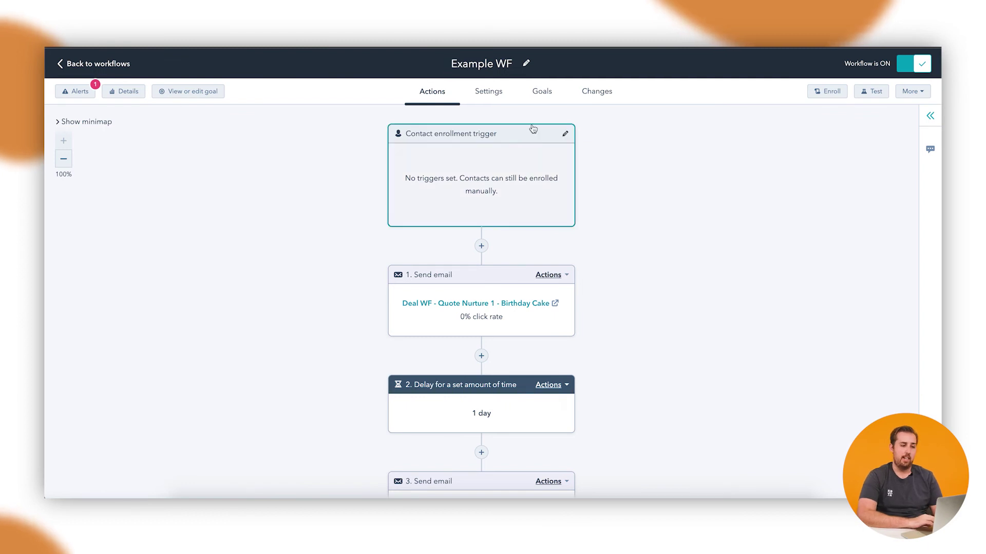
click(540, 92)
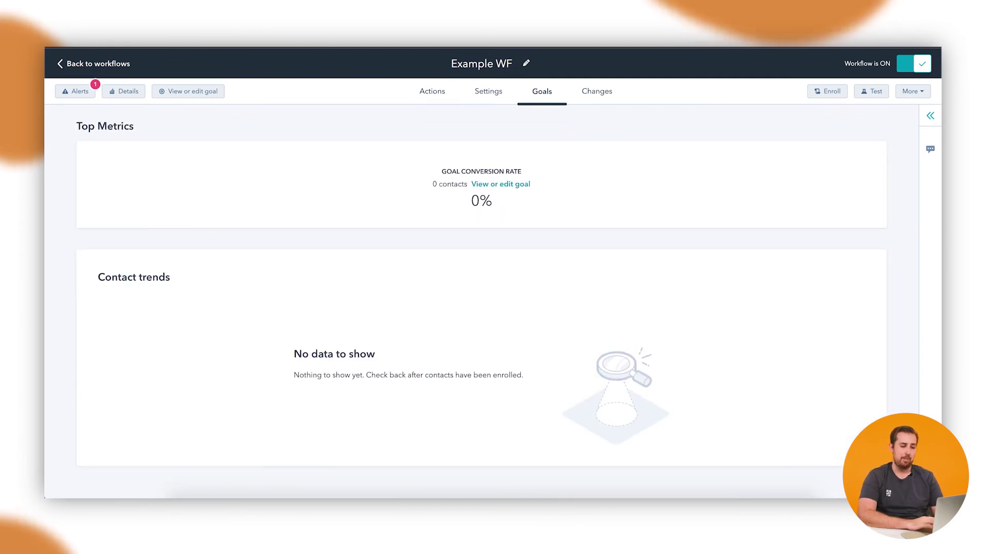